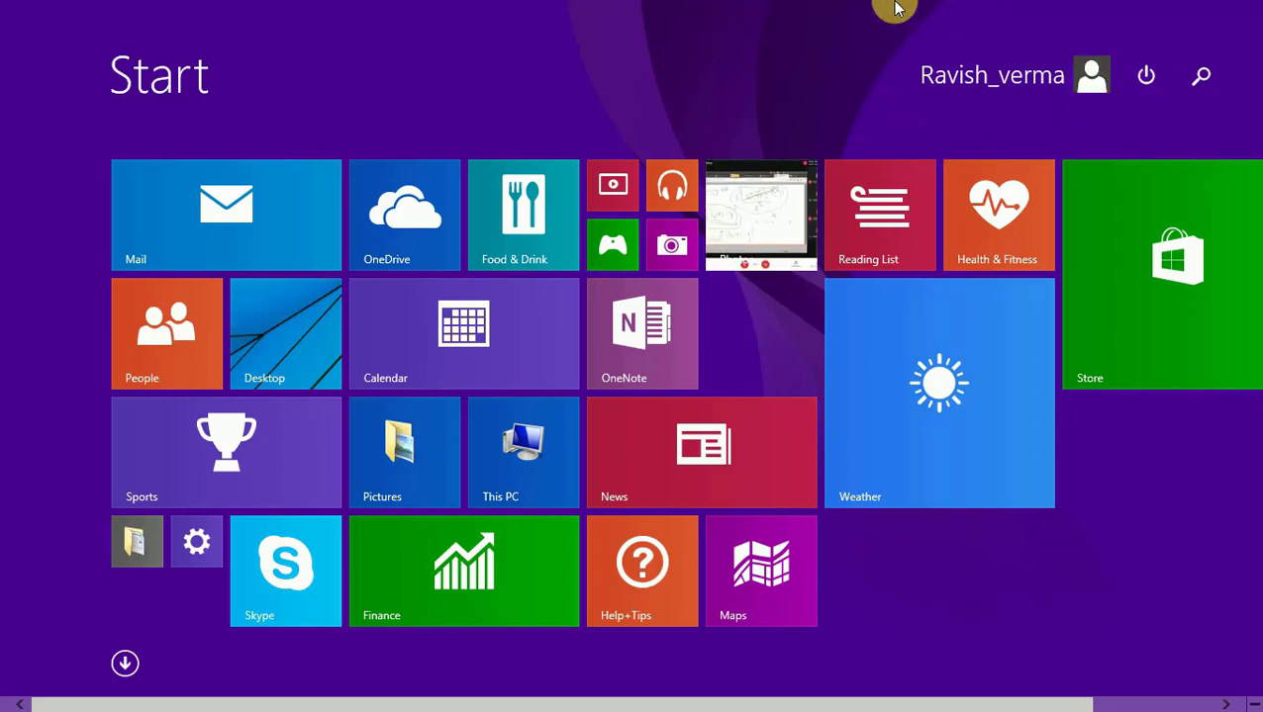
Go from the previous app to the desktop, then bring up the Start screen
click(3, 5)
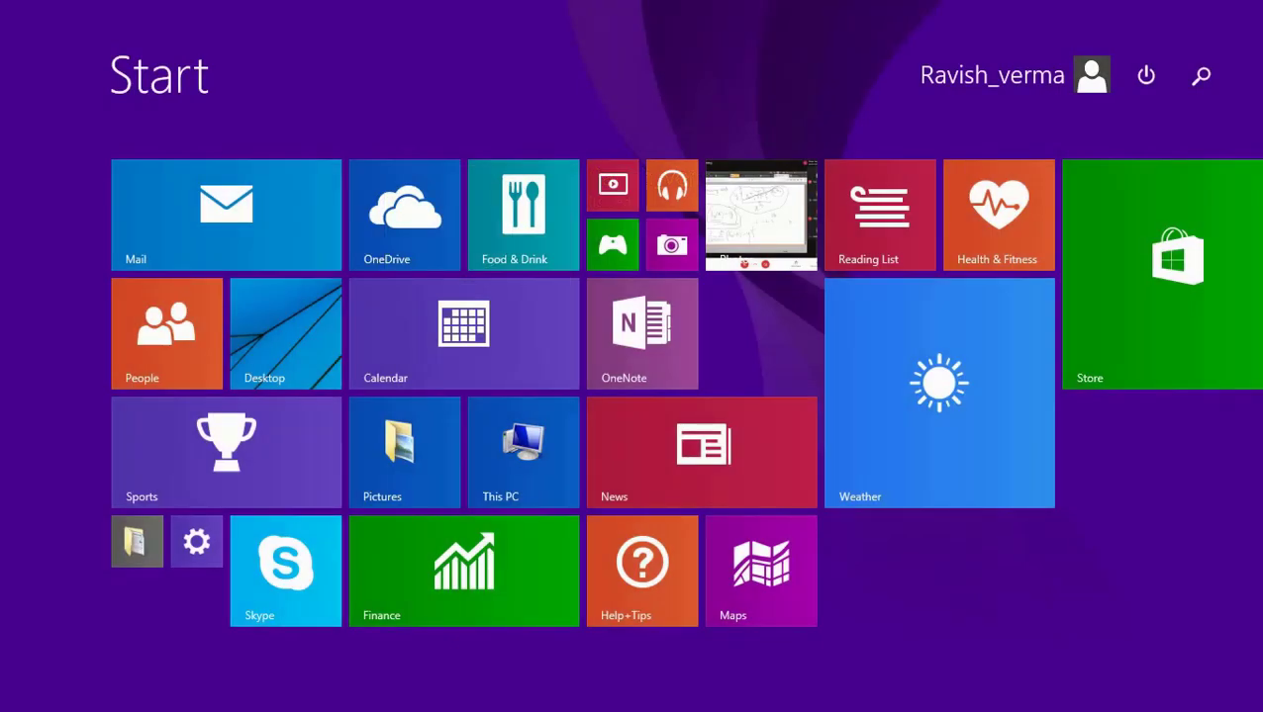
click(291, 351)
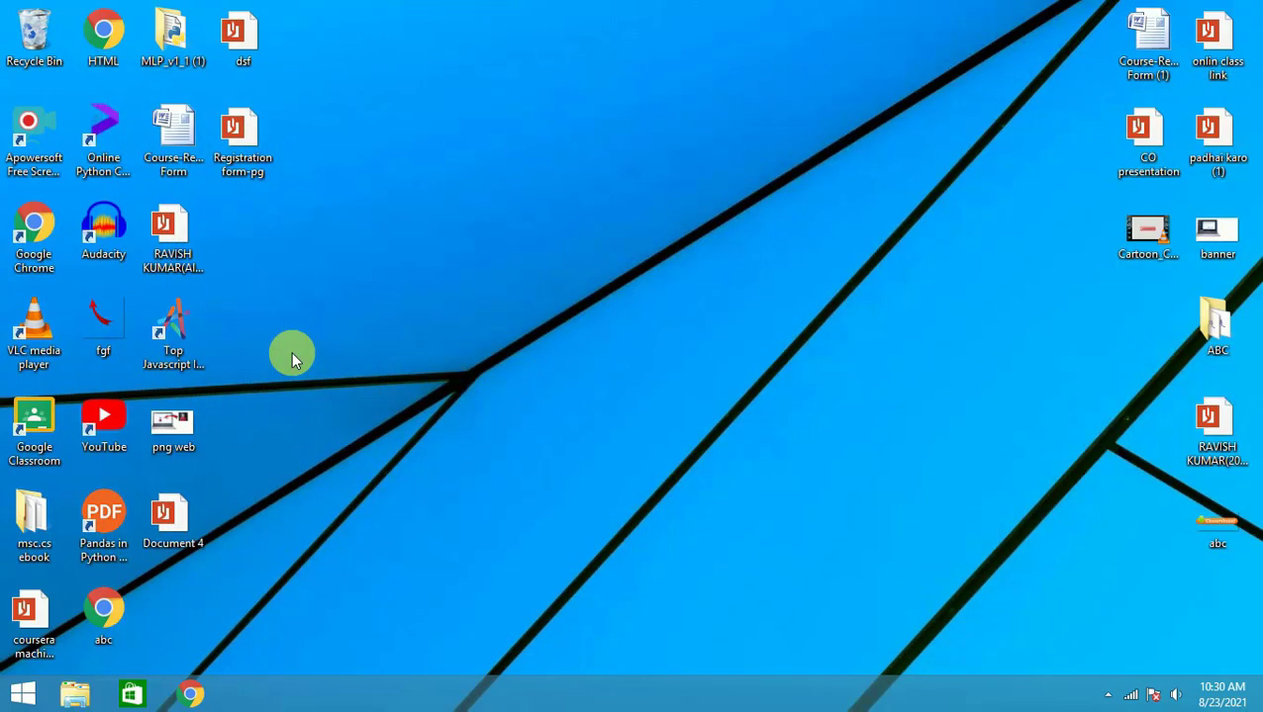
click(10, 699)
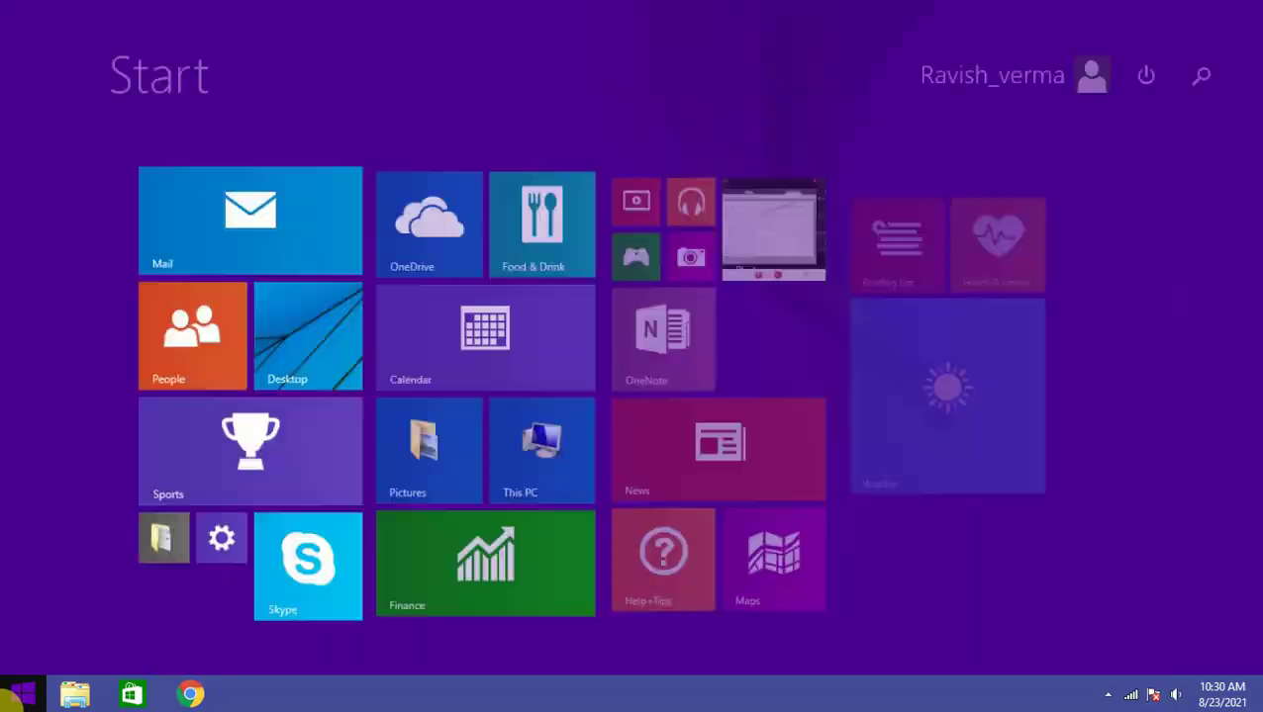
Search the Start screen for 'control' and launch Control Panel from the results
click(1203, 75)
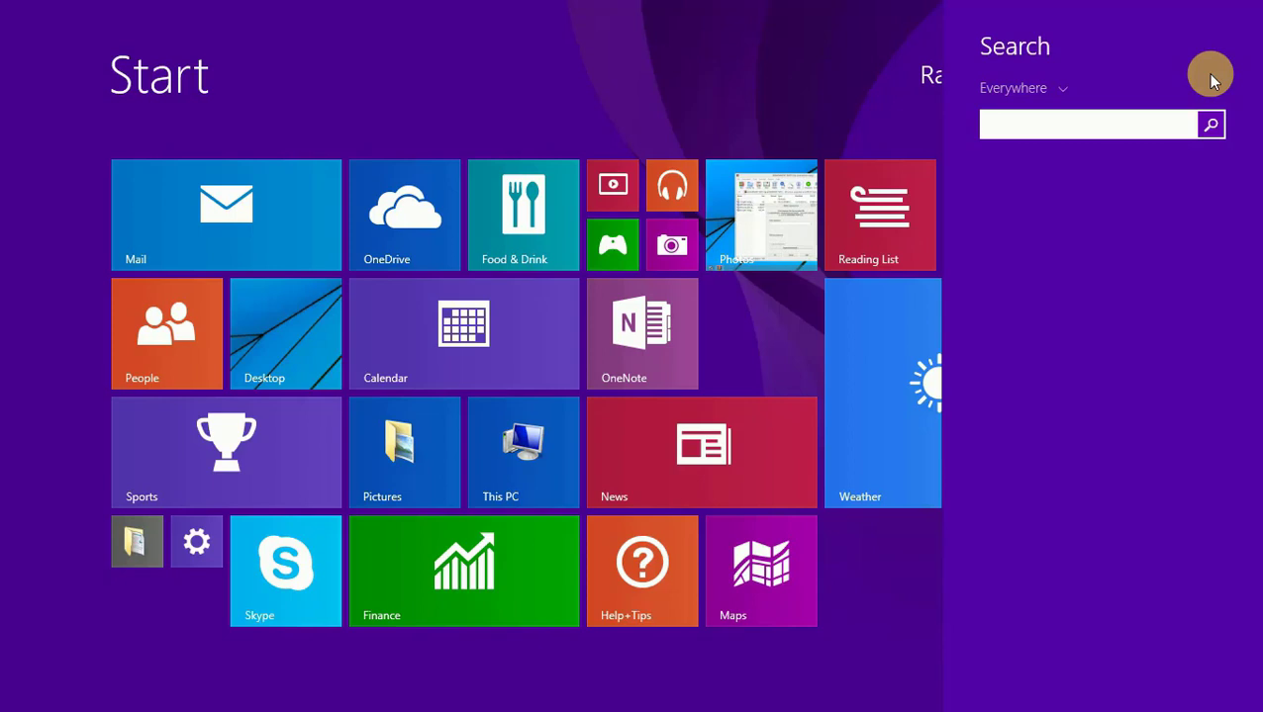
text(cot)
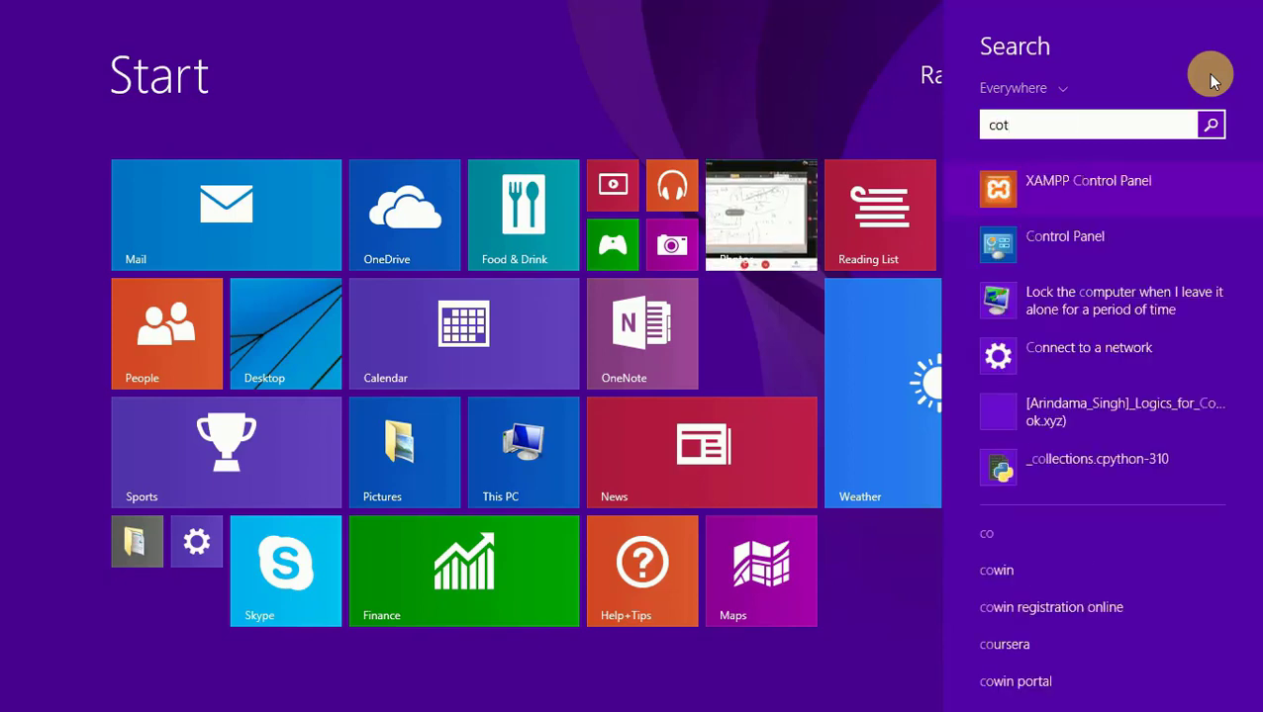
key(BackSpace)
text(ntrol Panel)
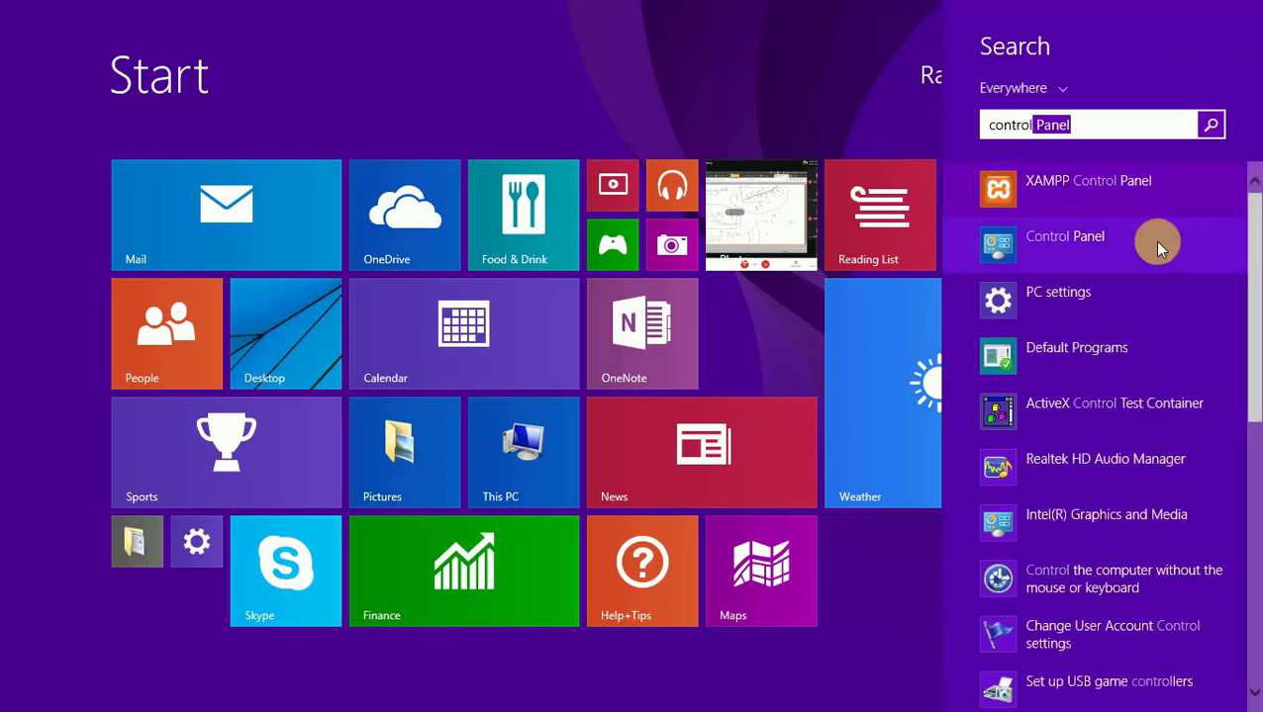
click(1068, 246)
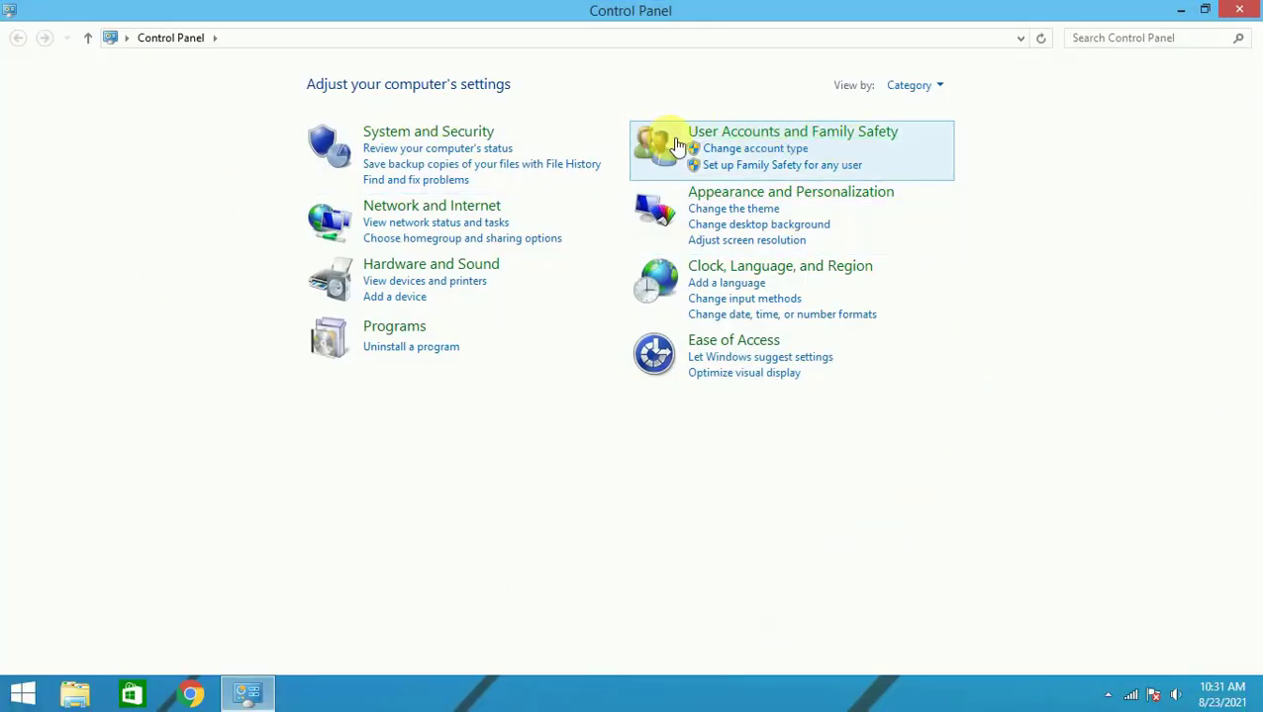
Go through User Accounts and Family Safety to Manage Accounts and pick the local administrator
click(831, 132)
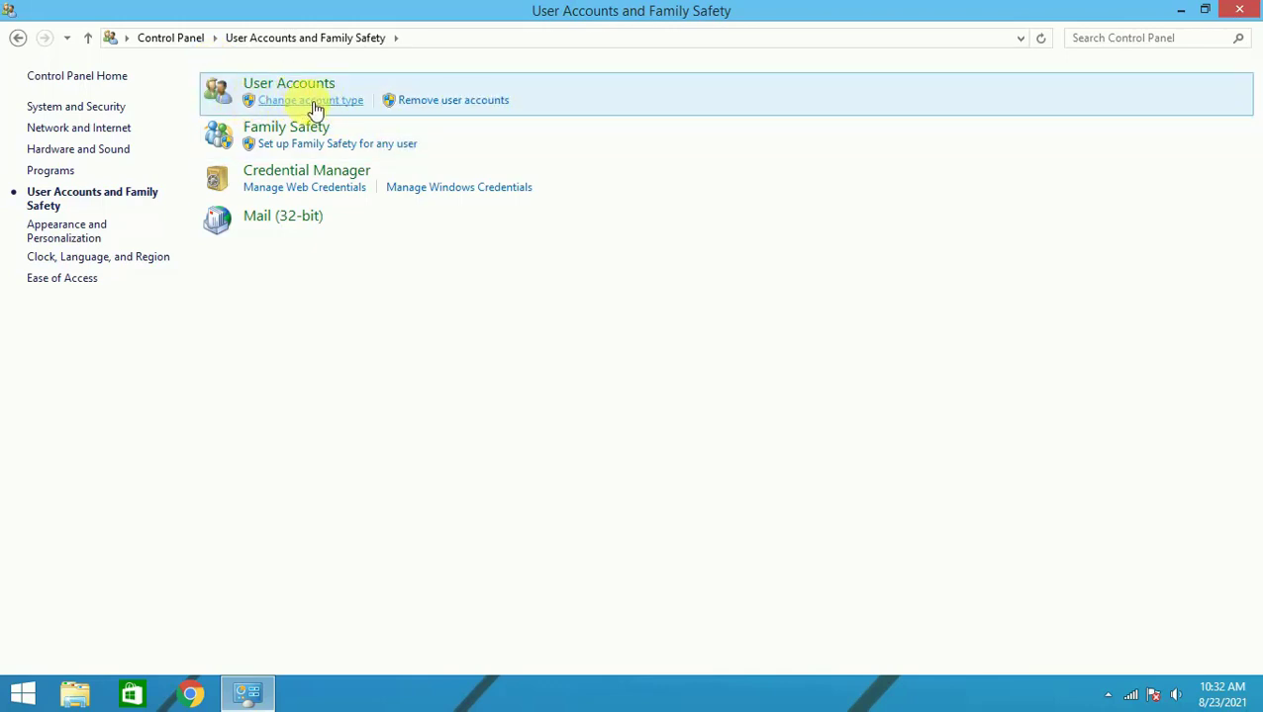
click(311, 102)
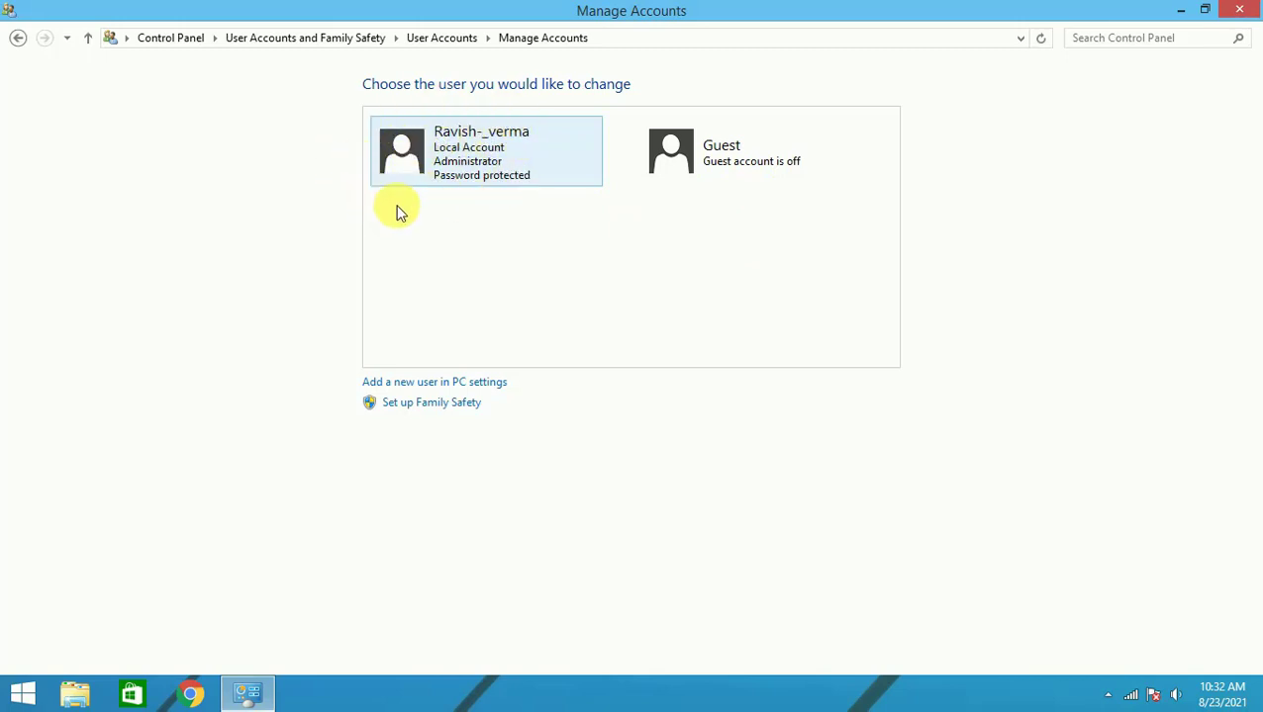
click(419, 156)
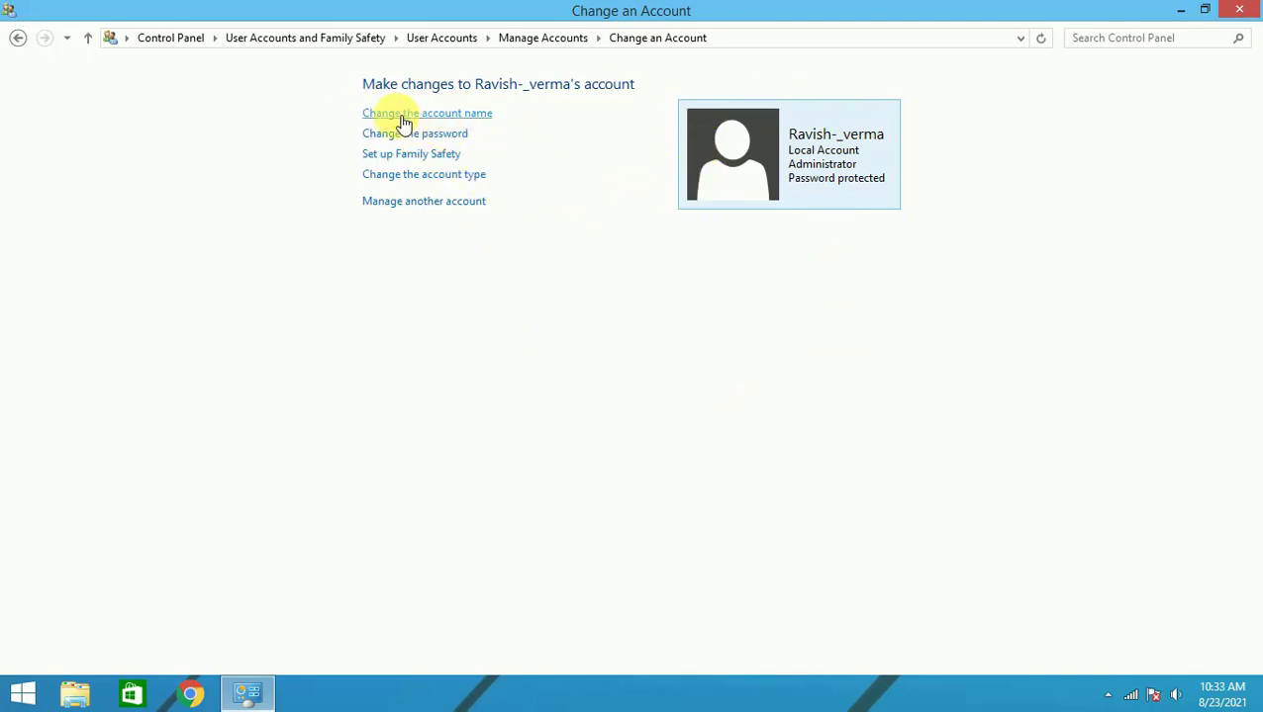
Change the administrator account name to 'vermag services' and apply it
click(469, 115)
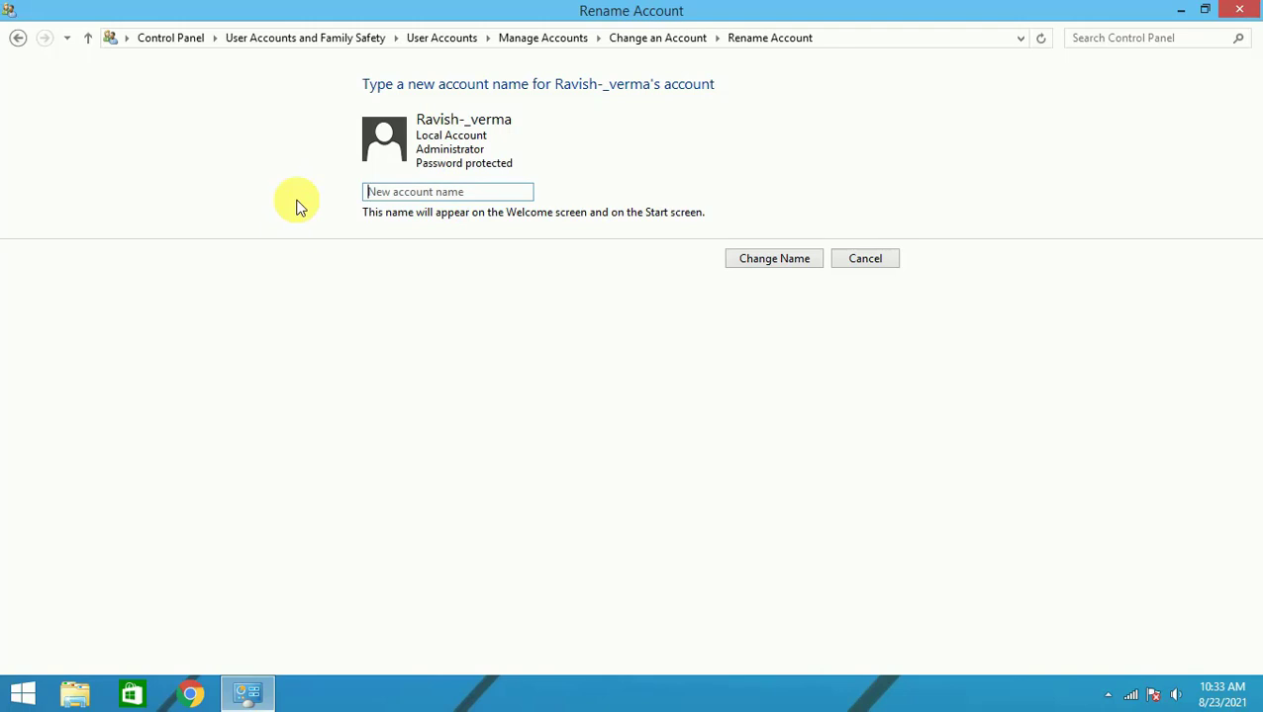
text(v)
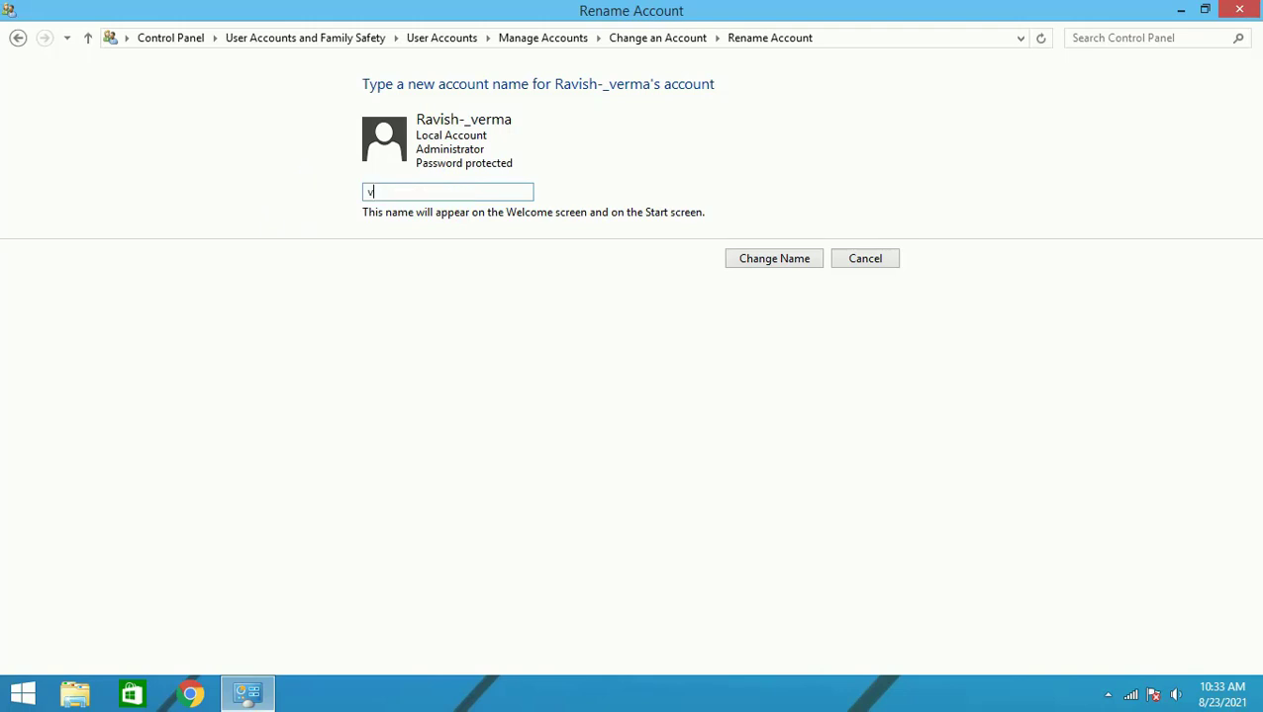
text(ermag serci)
key(BackSpace)
key(BackSpace)
text(vice)
click(775, 259)
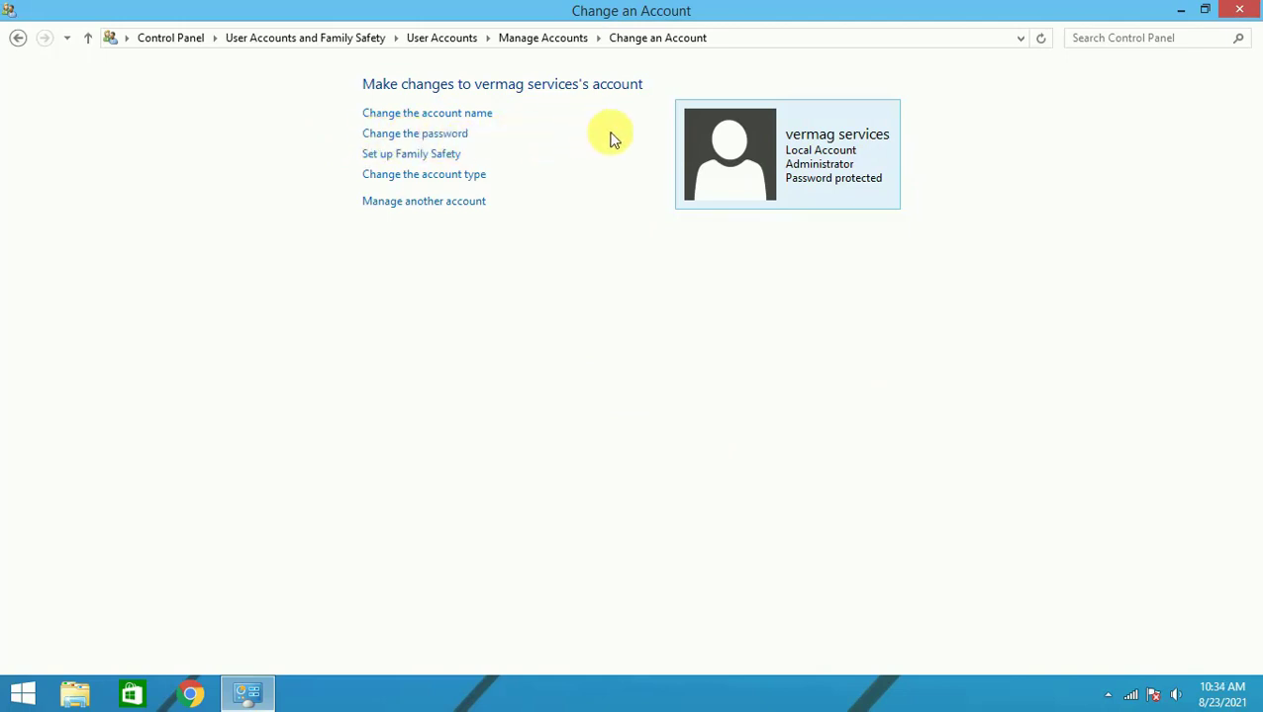
Bring up the Change Password form for the vermag services account
click(410, 138)
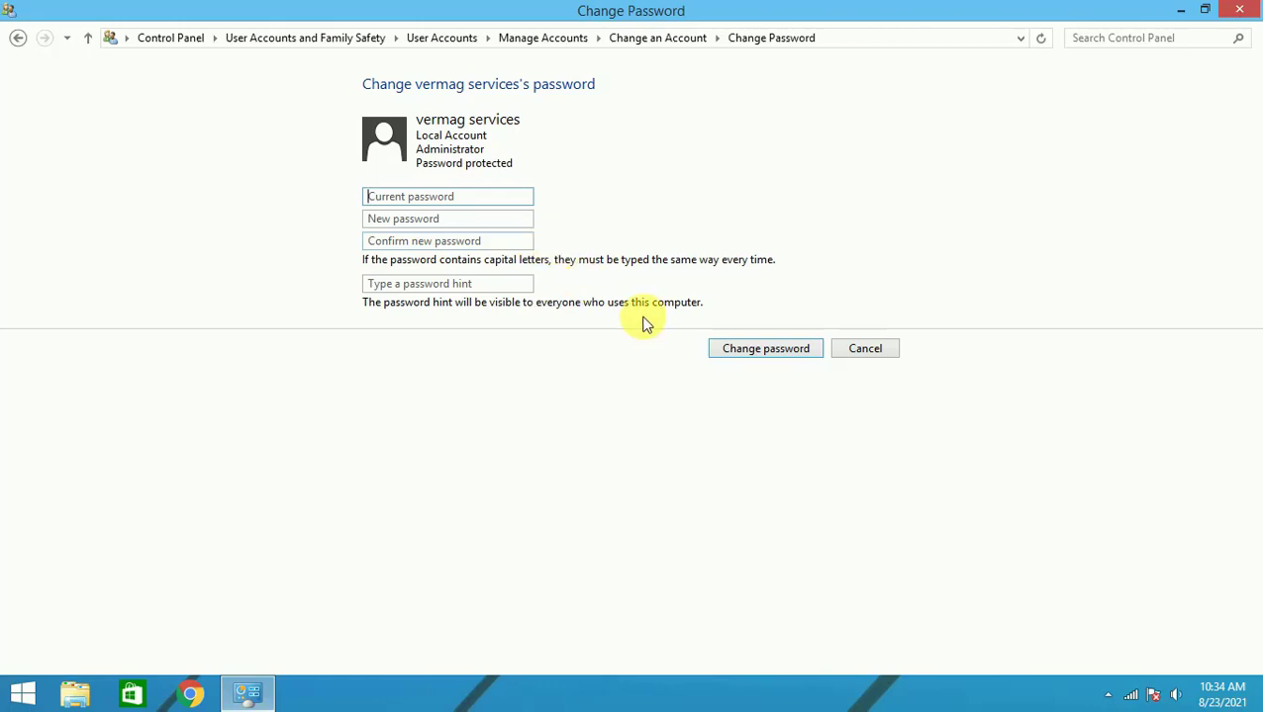
Enter the current password and the new password twice, skip the hint, and save the password
click(447, 198)
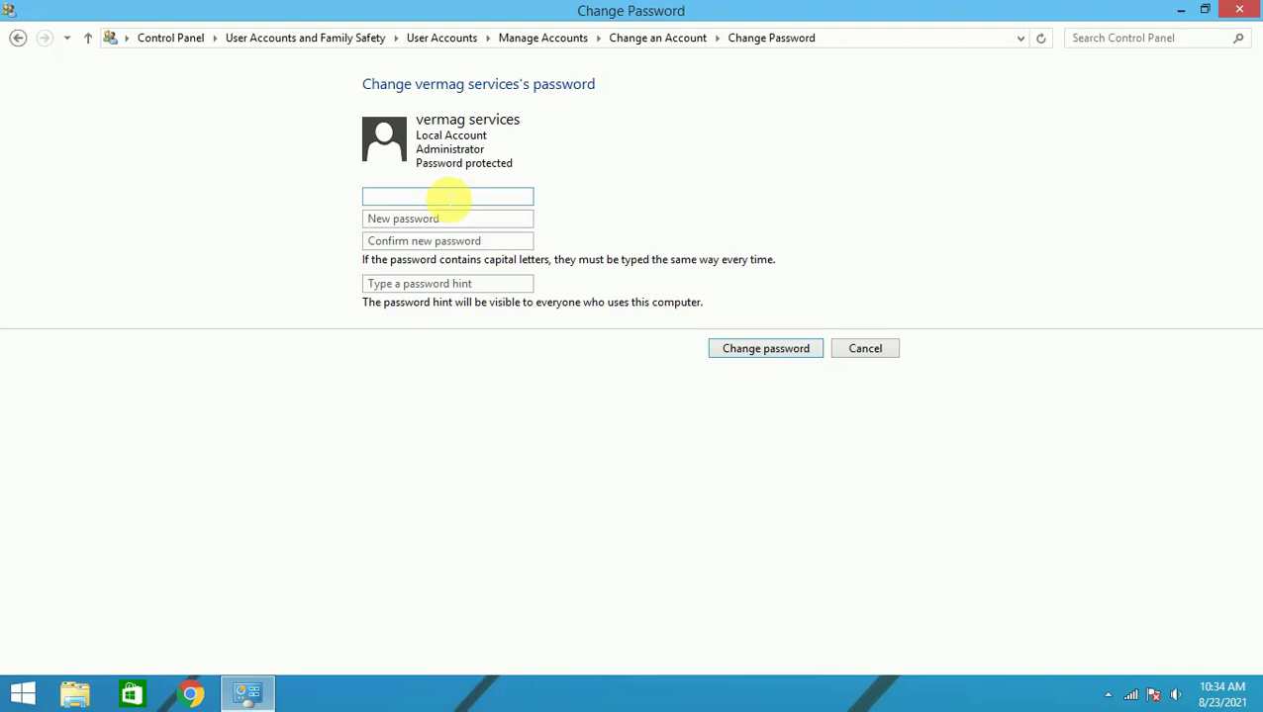
text(a)
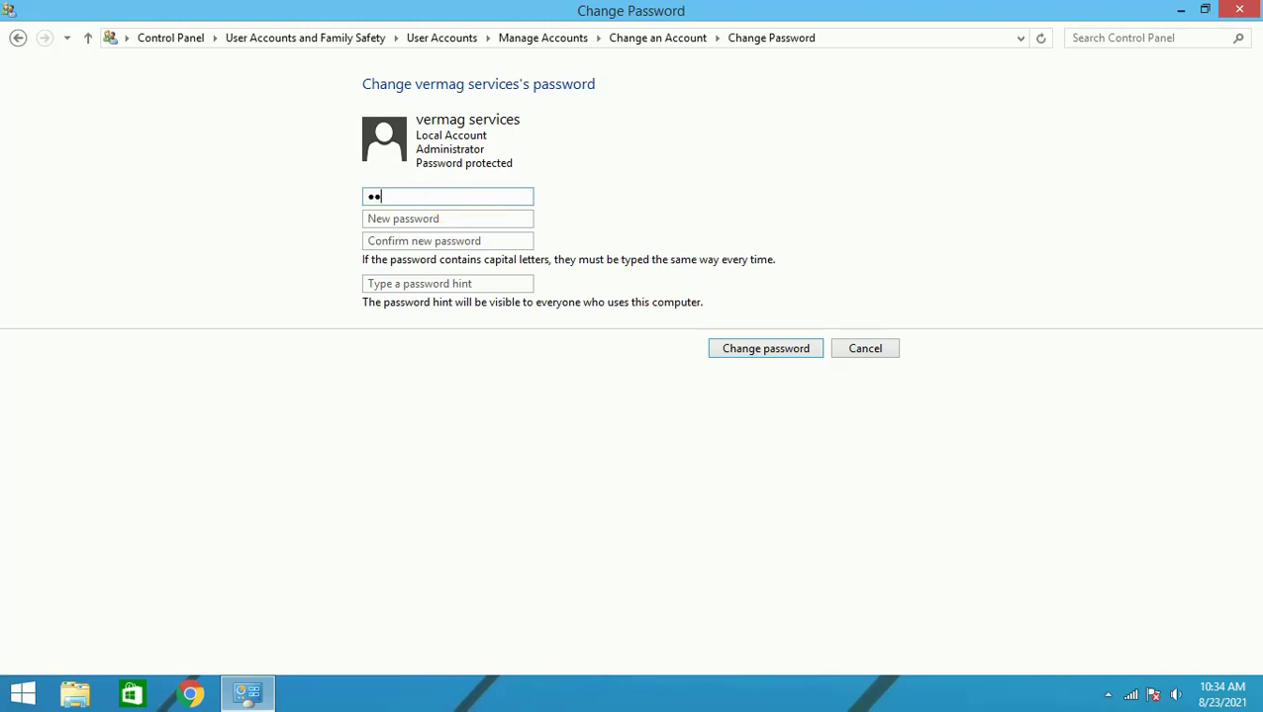
text(aa)
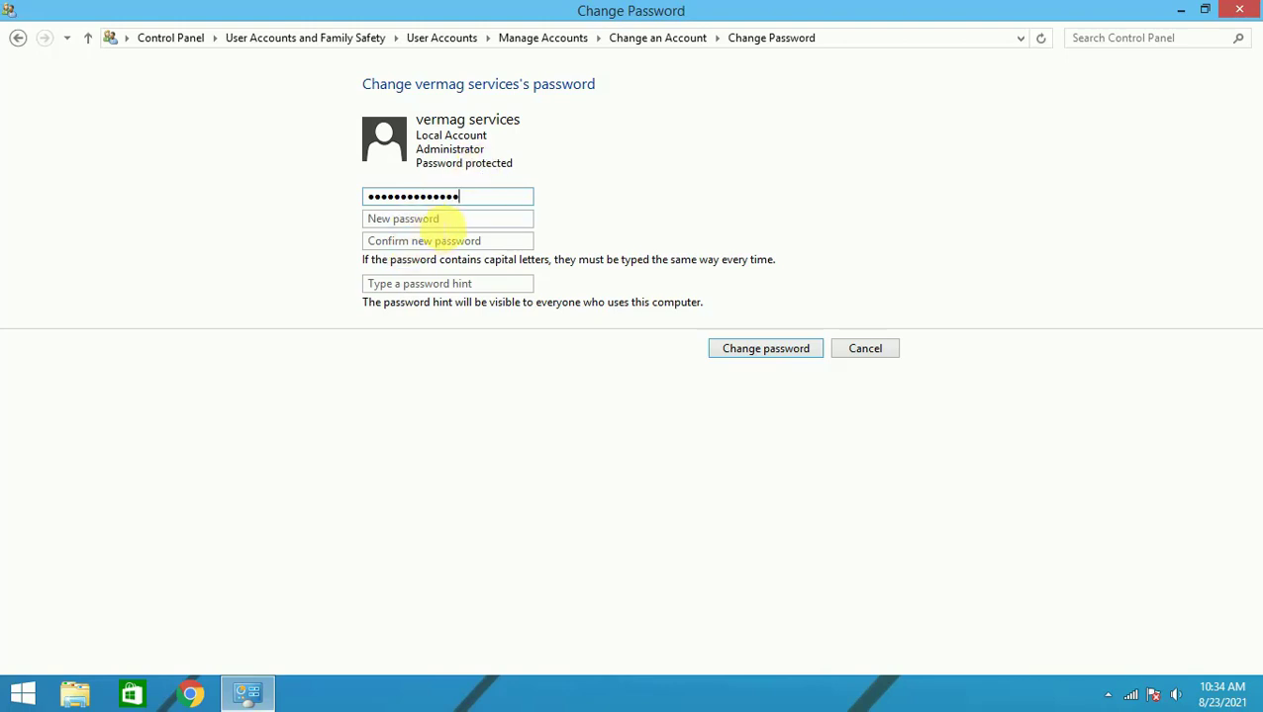
click(440, 220)
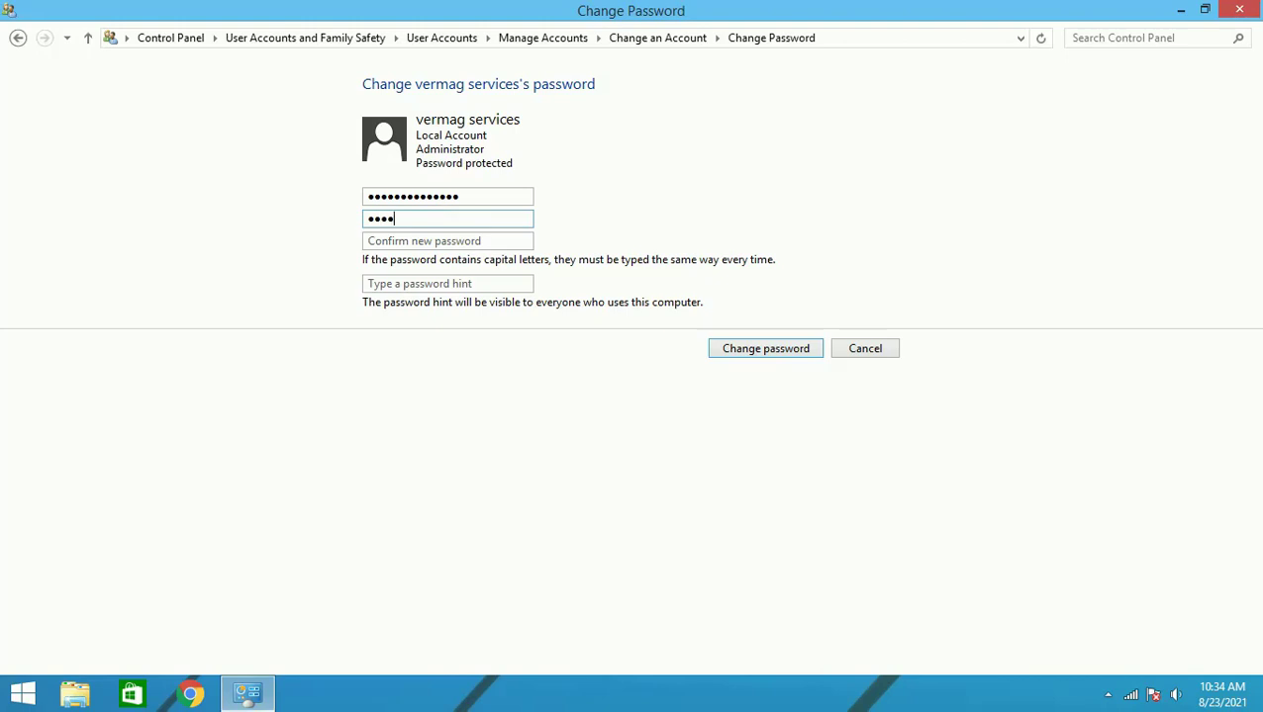
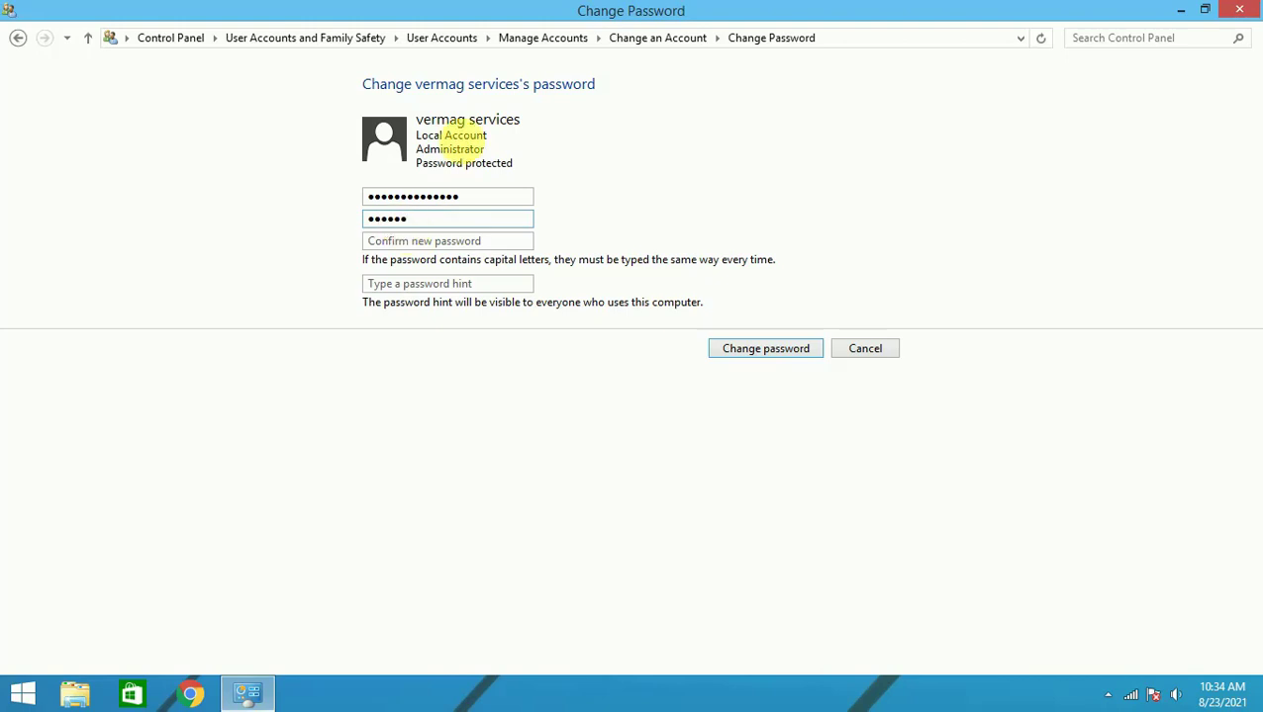
double_click(388, 219)
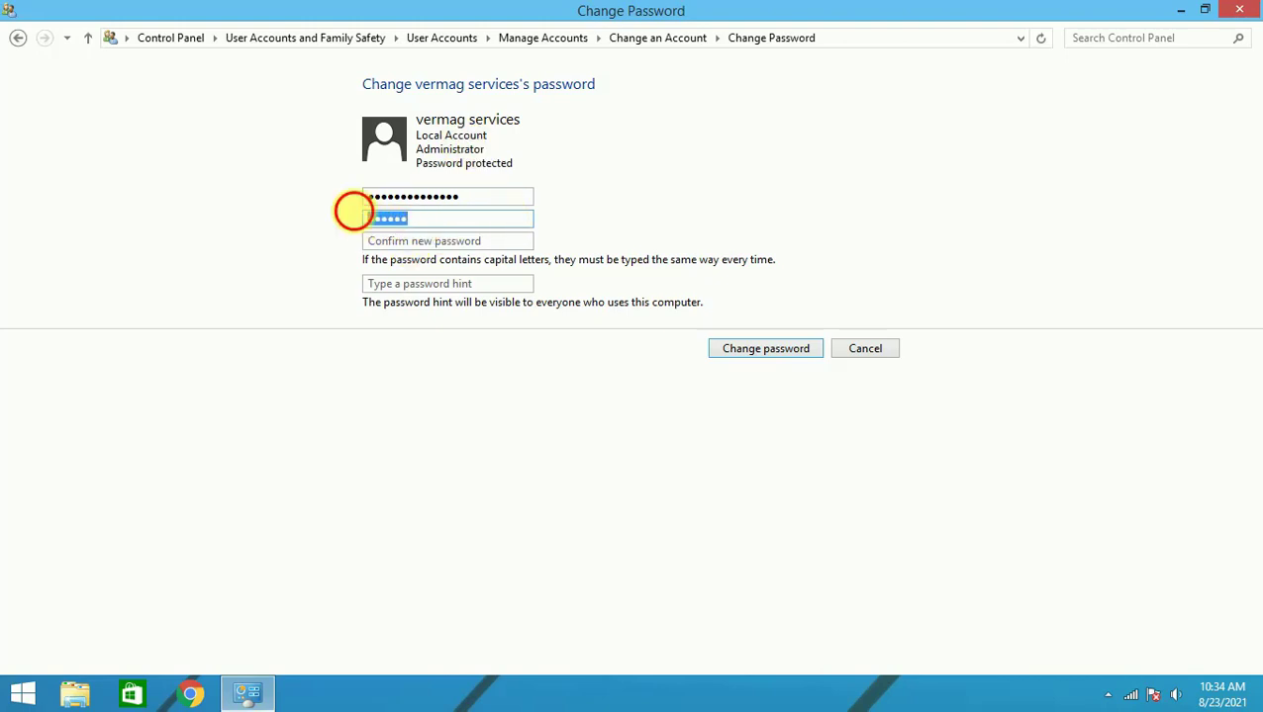
click(415, 244)
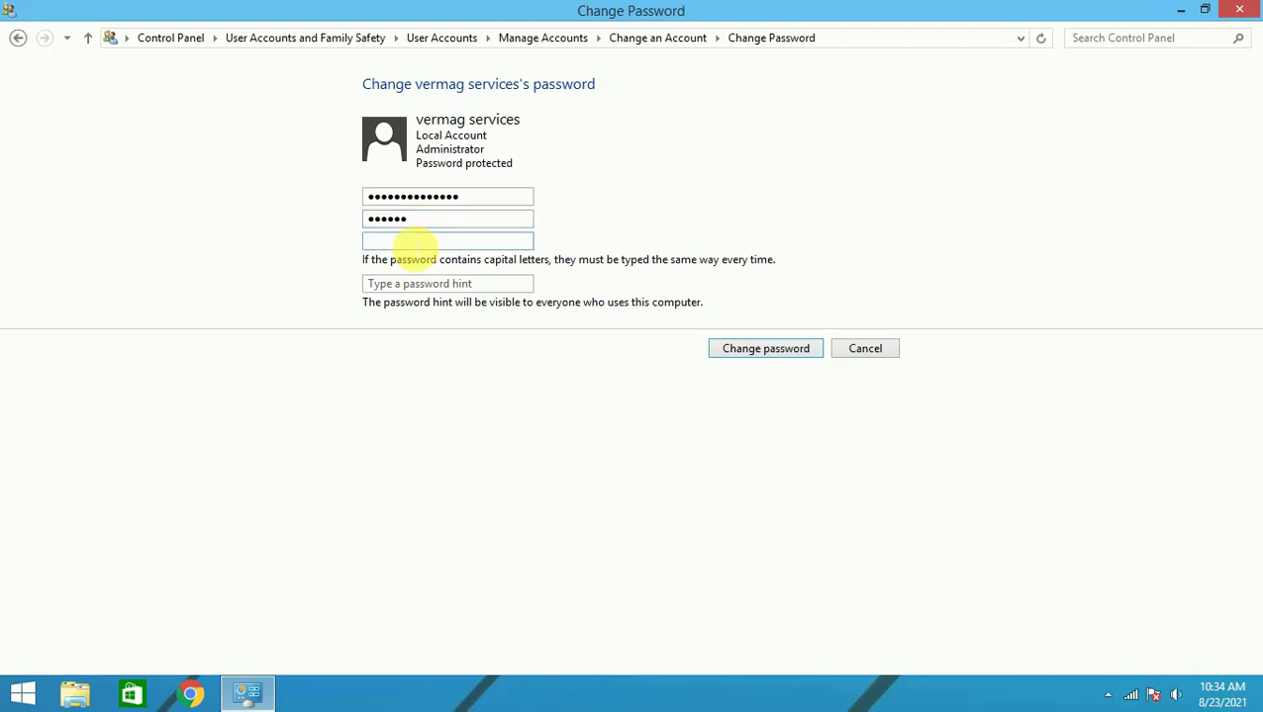
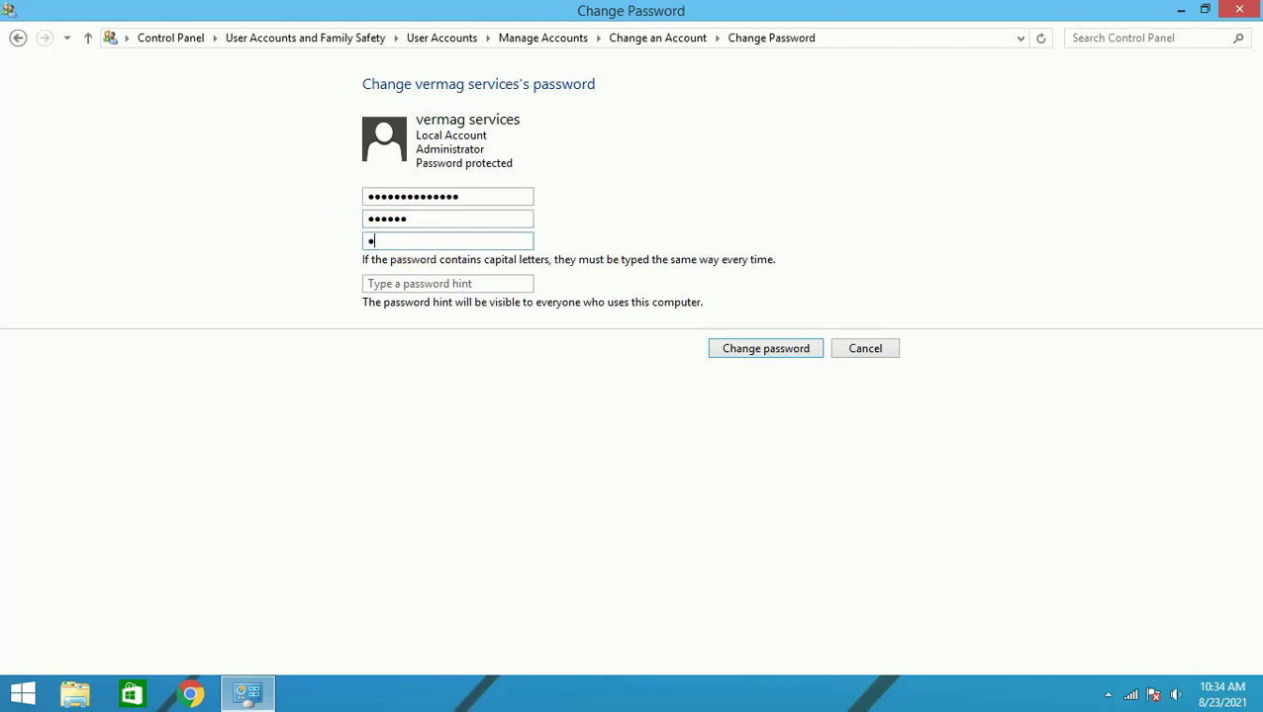
click(415, 285)
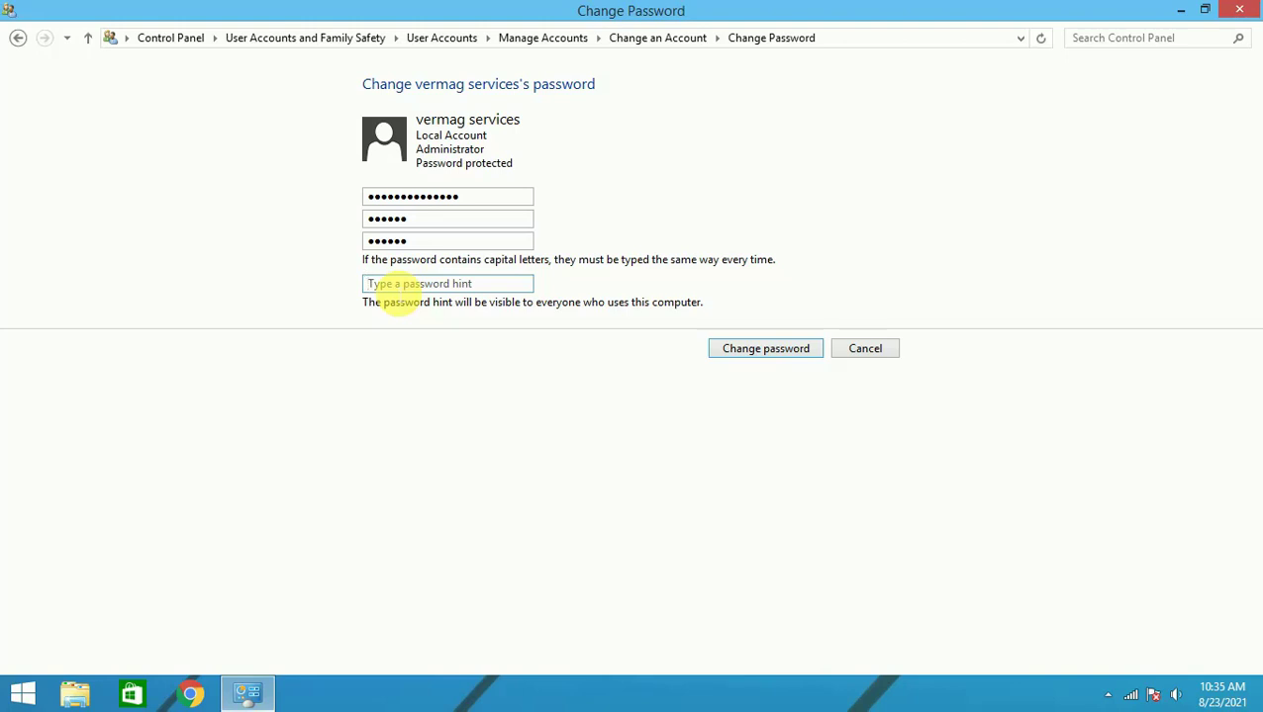
click(446, 284)
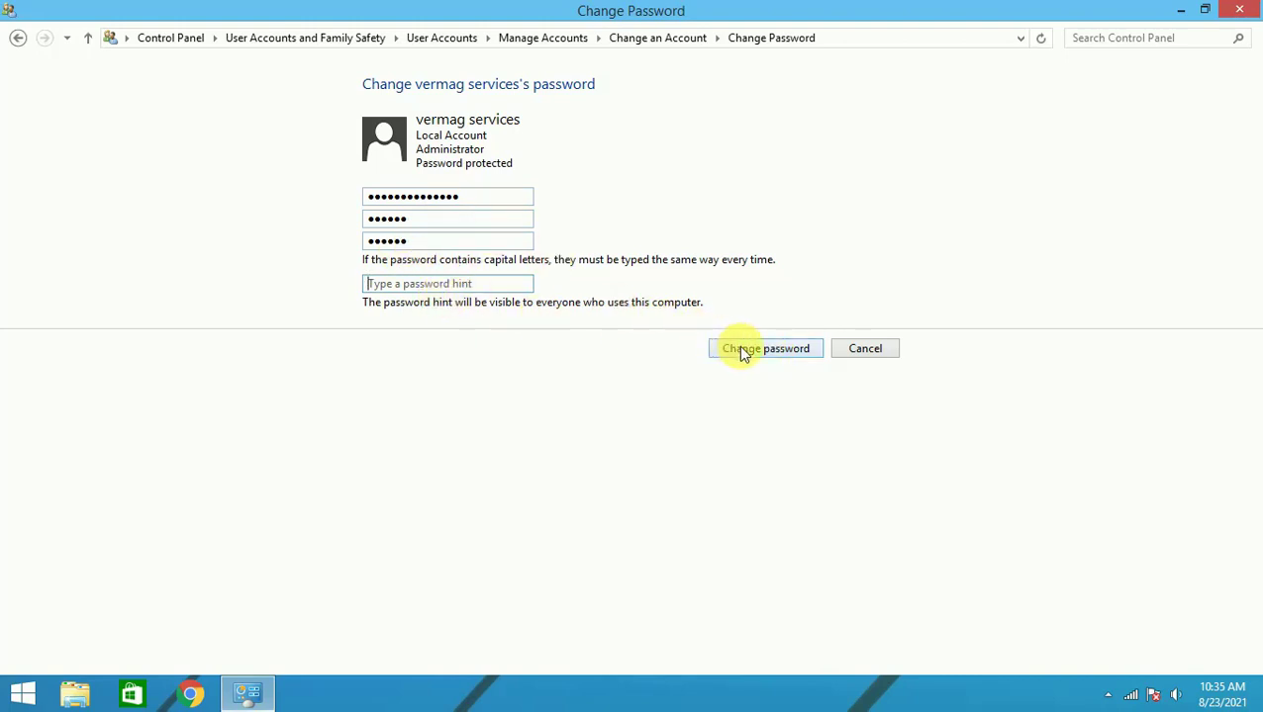
click(744, 351)
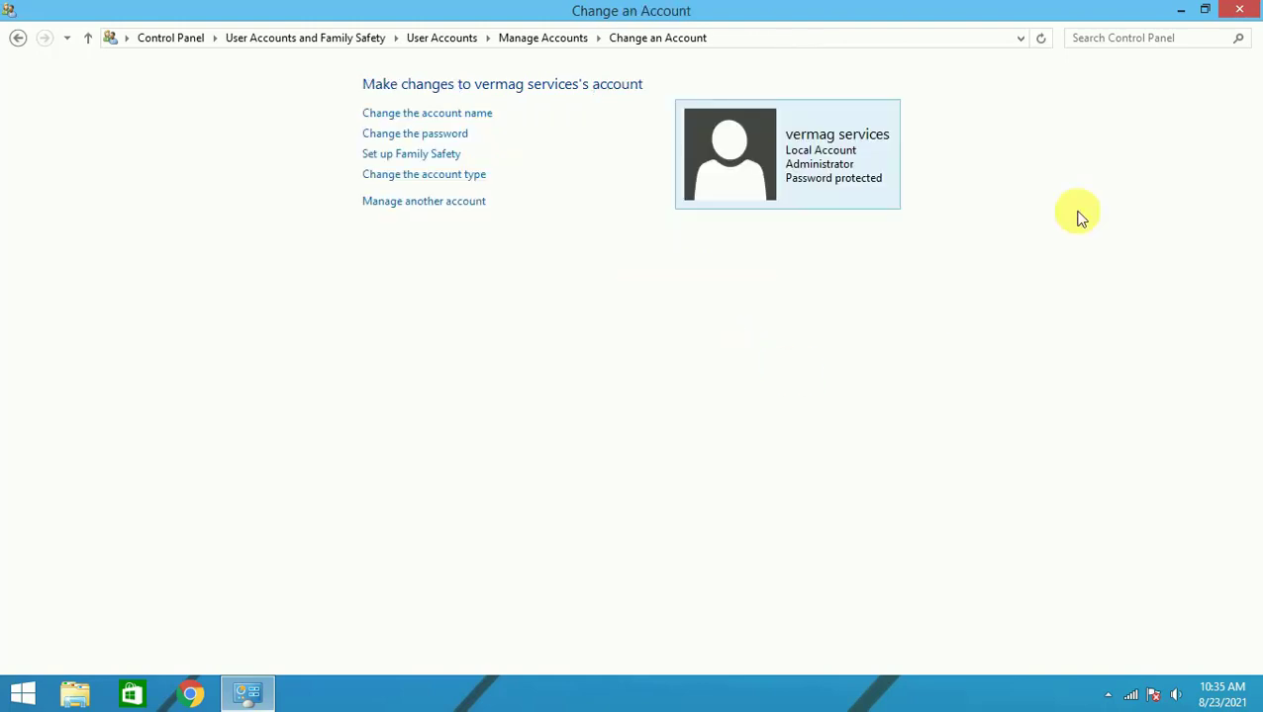
Close the Control Panel window and go back to the desktop
click(1238, 9)
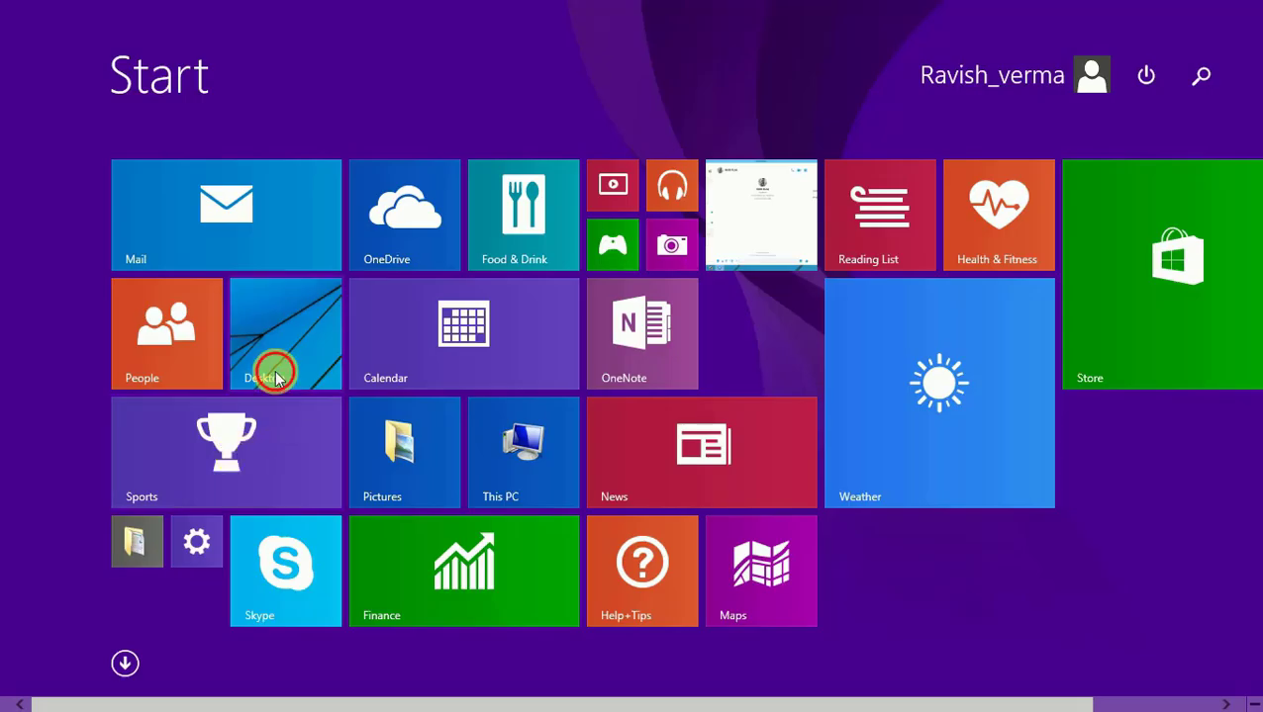
click(274, 368)
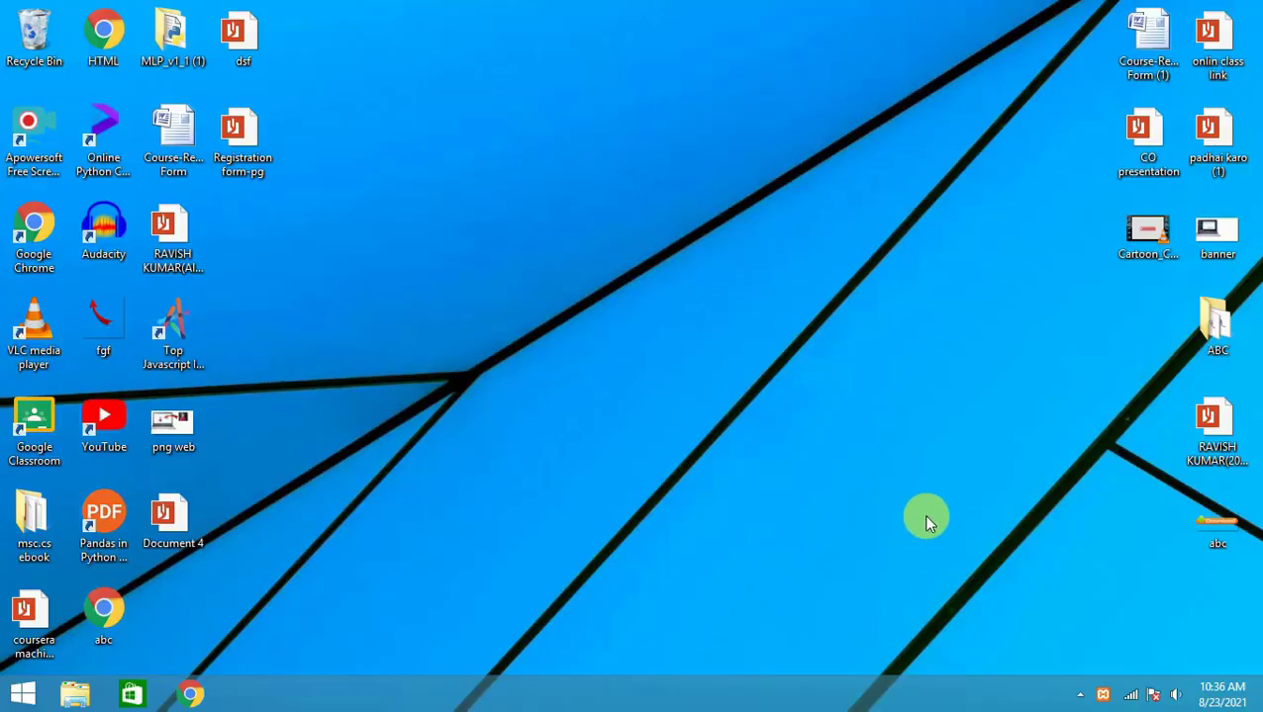